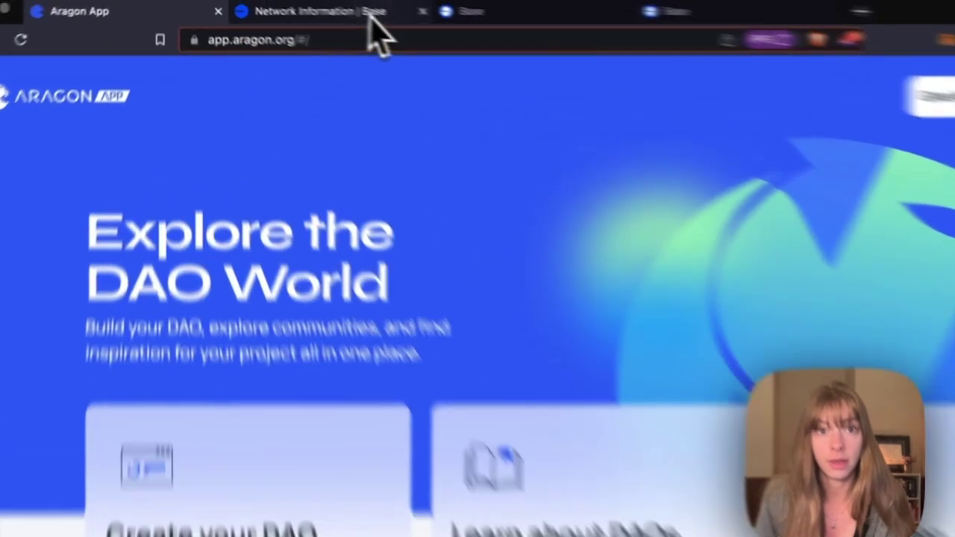
- Review Base Mainnet's network details: RPC mainnet.base.org, Chain ID 8453, currency ETH, explorer basescan.org
click(369, 19)
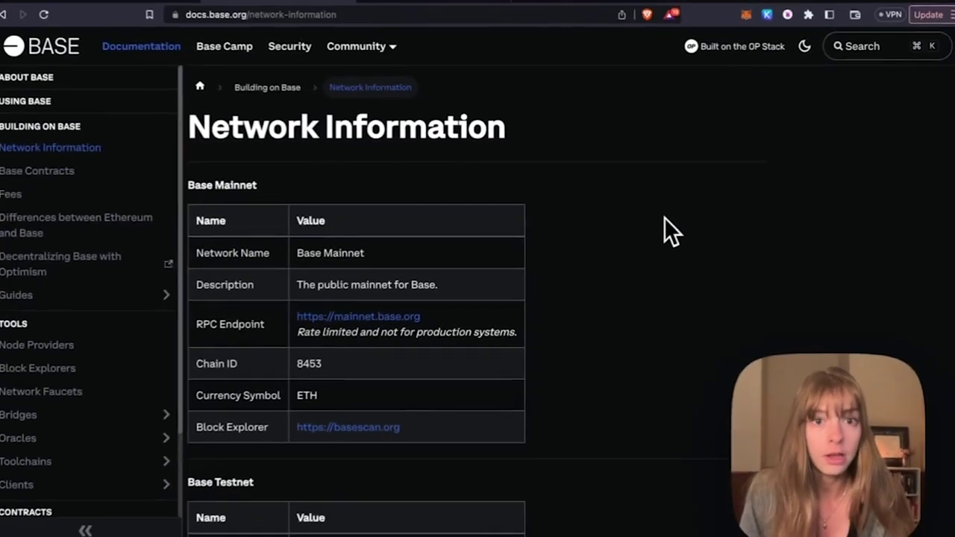
scroll(663, 228, down, 2)
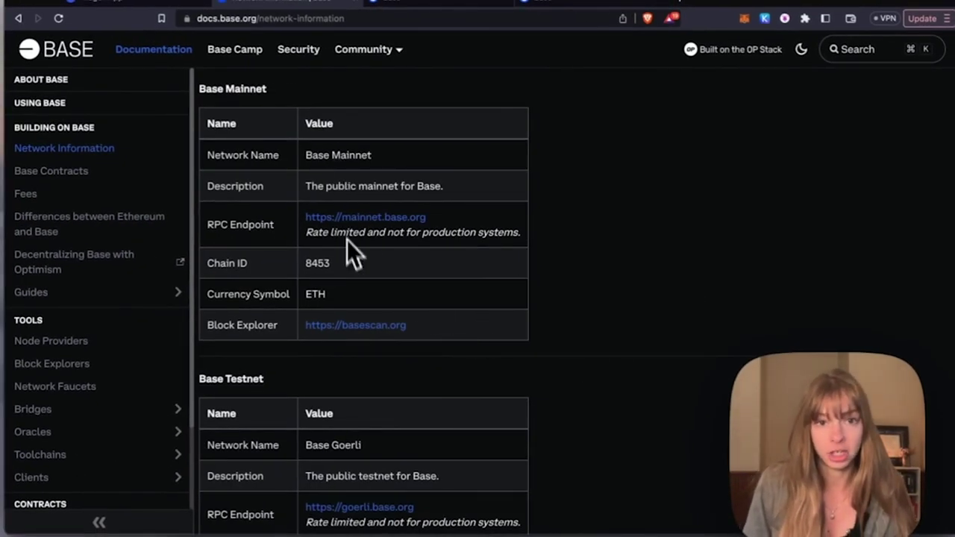
scroll(490, 160, up, 3)
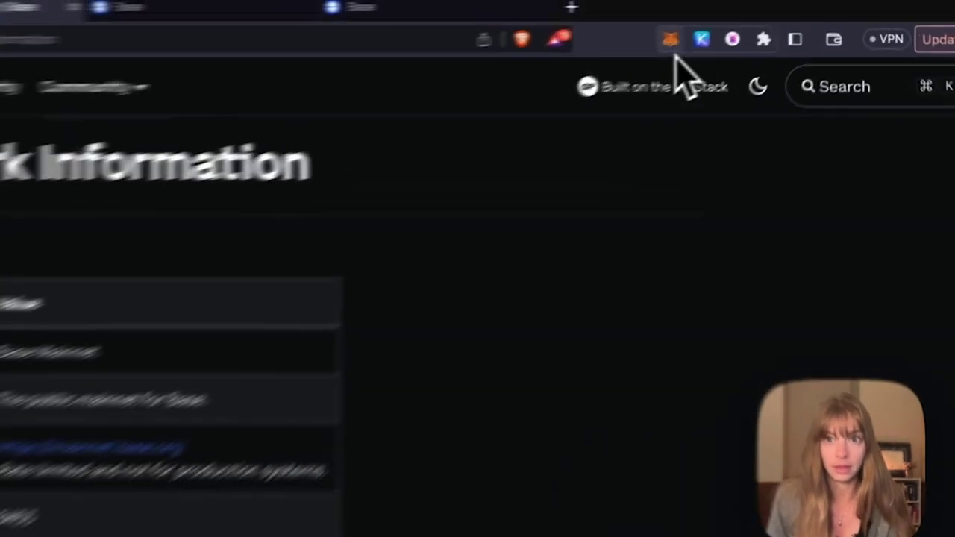
click(670, 39)
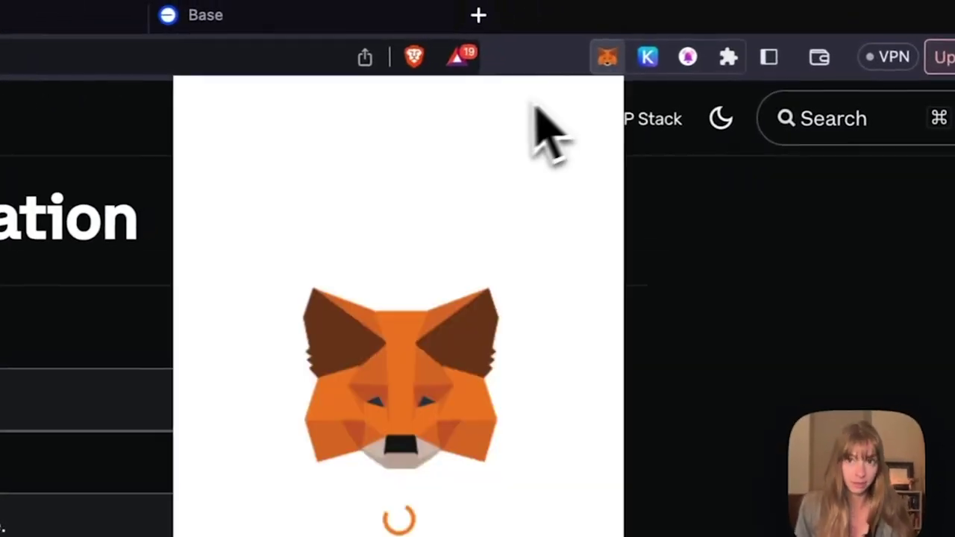
click(388, 89)
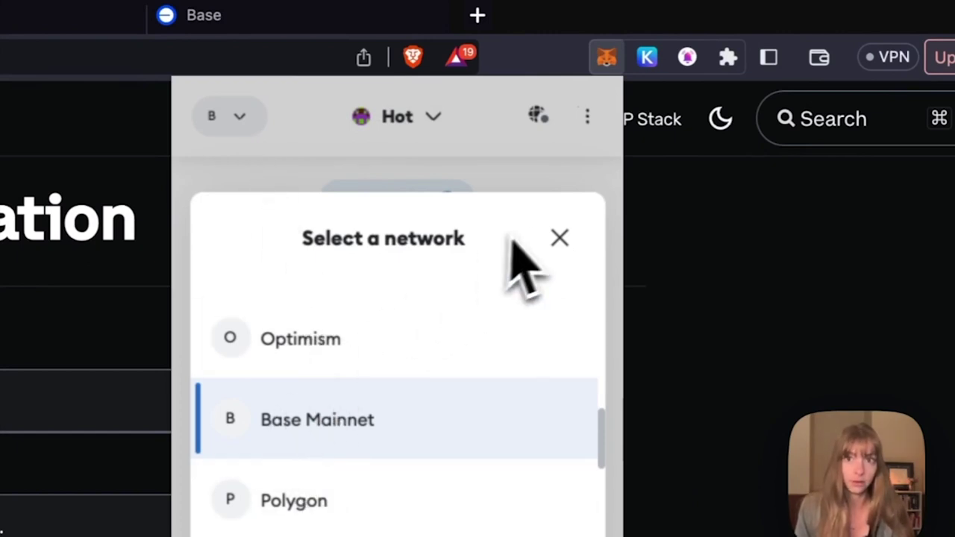
click(559, 237)
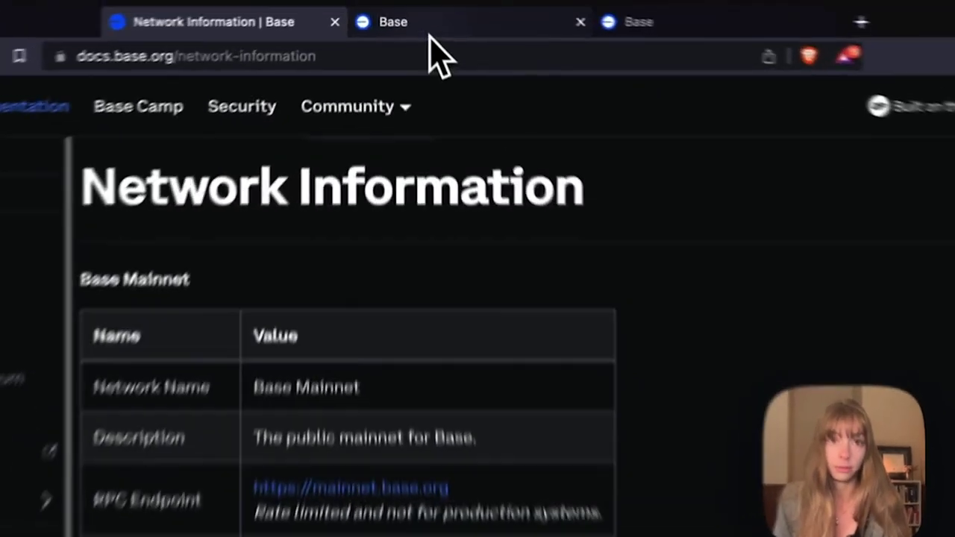
click(417, 4)
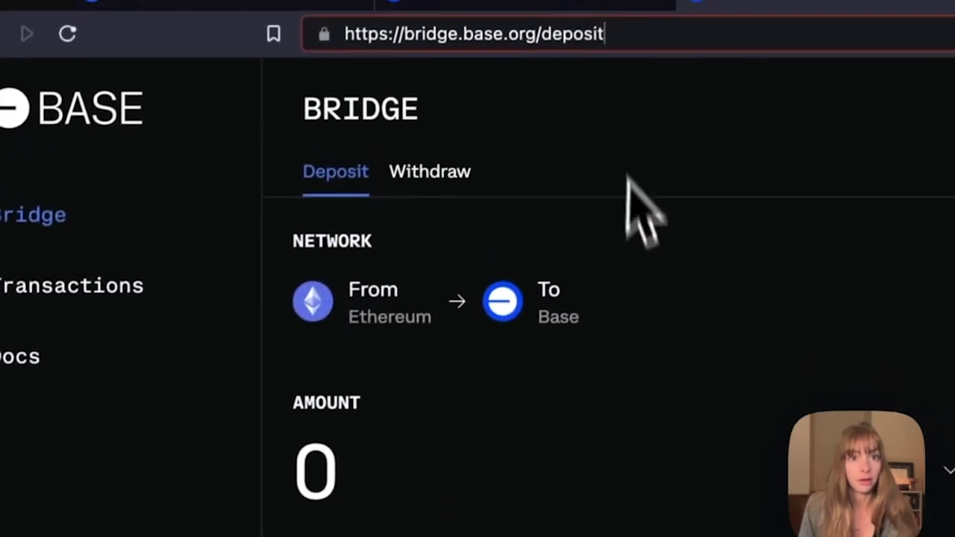
- Bring up the bridge.base.org deposit page for moving ETH from Ethereum to Base
click(631, 186)
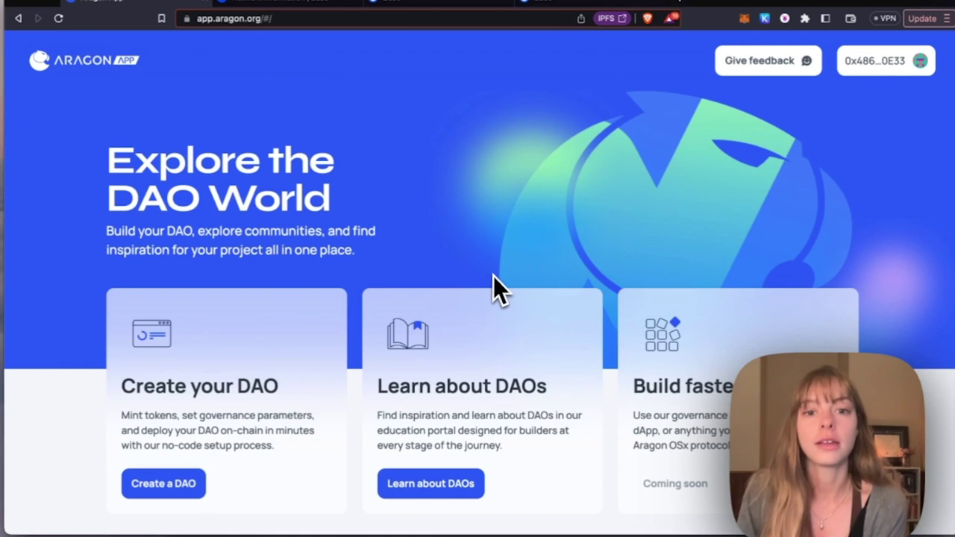
scroll(490, 341, down, 2)
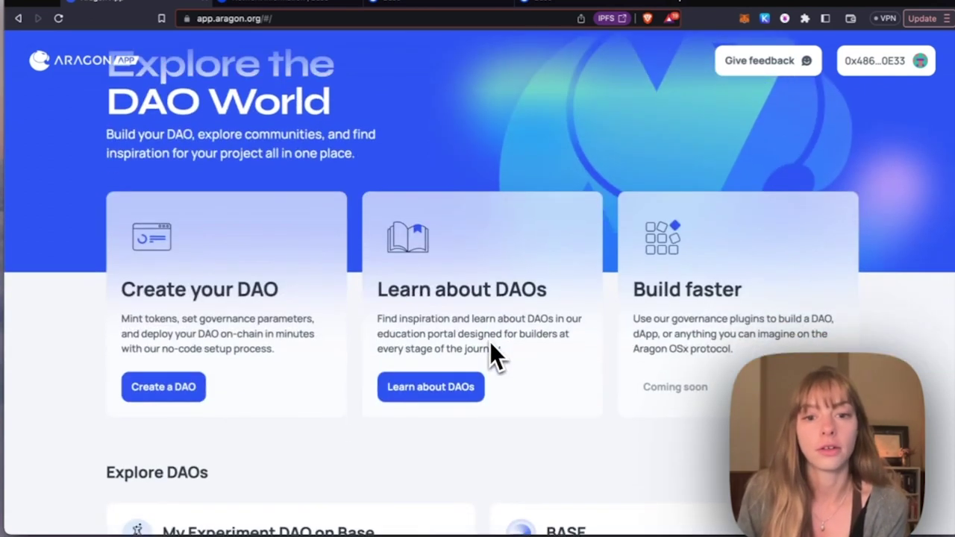
- Start a new DAO from the Aragon home page and begin the setup wizard
scroll(490, 342, up, 1)
scroll(490, 342, up, 2)
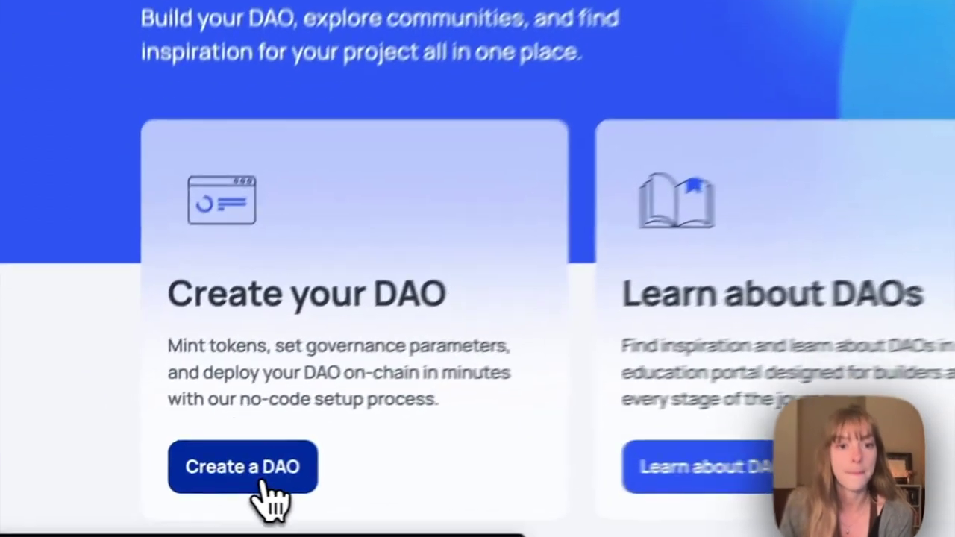
click(175, 492)
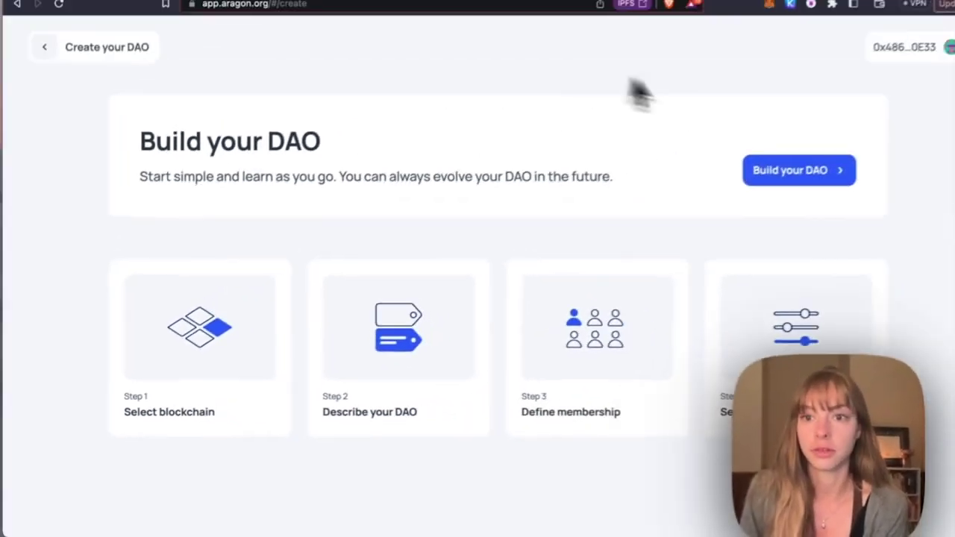
click(766, 183)
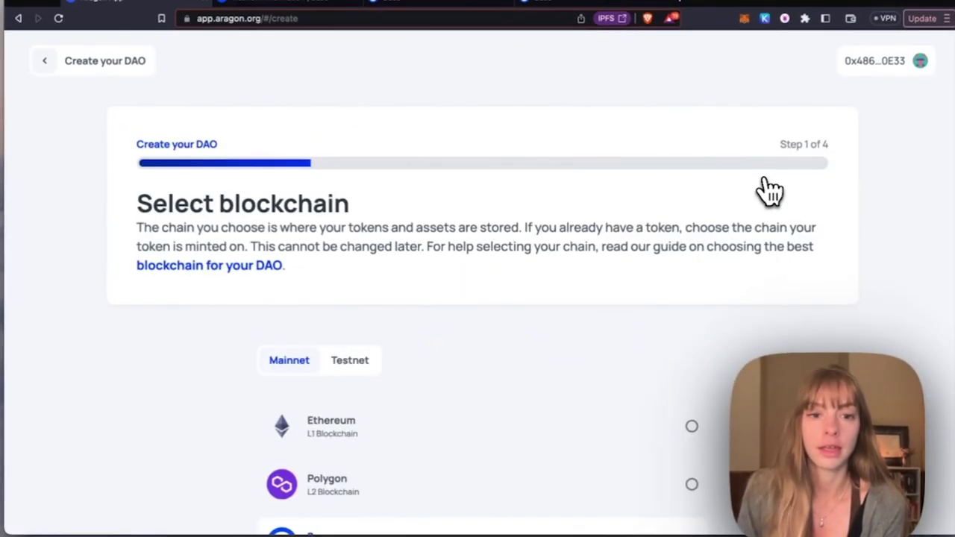
- Check the wallet's ETH balance, then continue with Base on Mainnet as the blockchain
scroll(722, 256, down, 1)
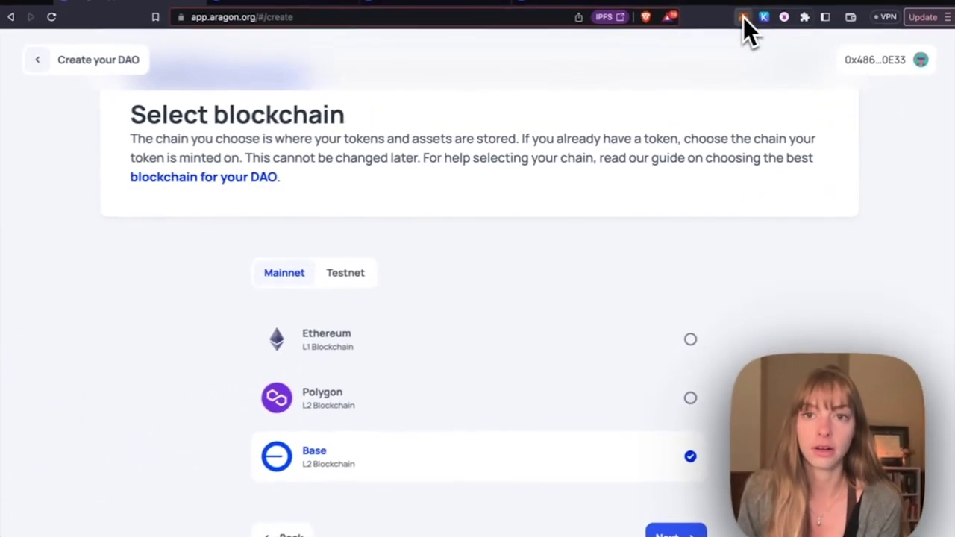
click(743, 18)
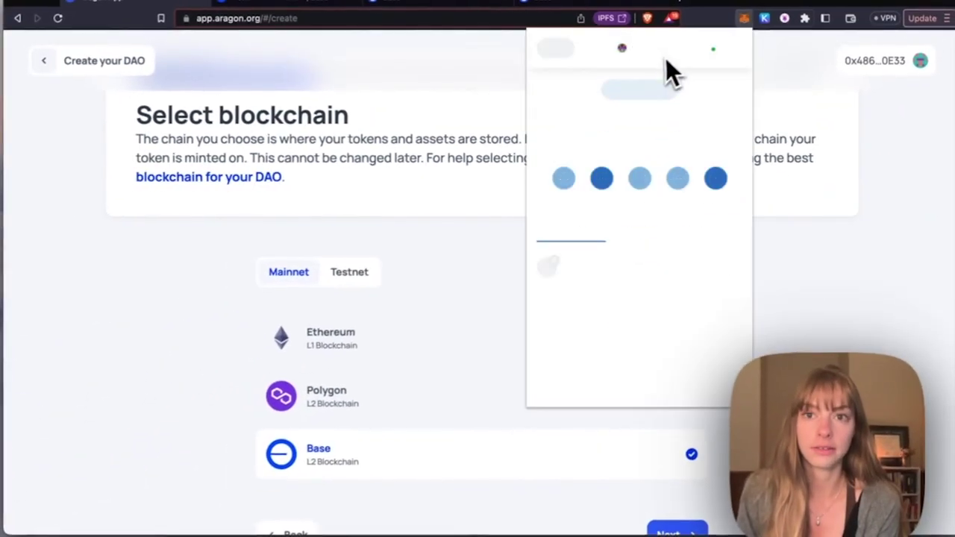
click(470, 158)
scroll(668, 365, down, 3)
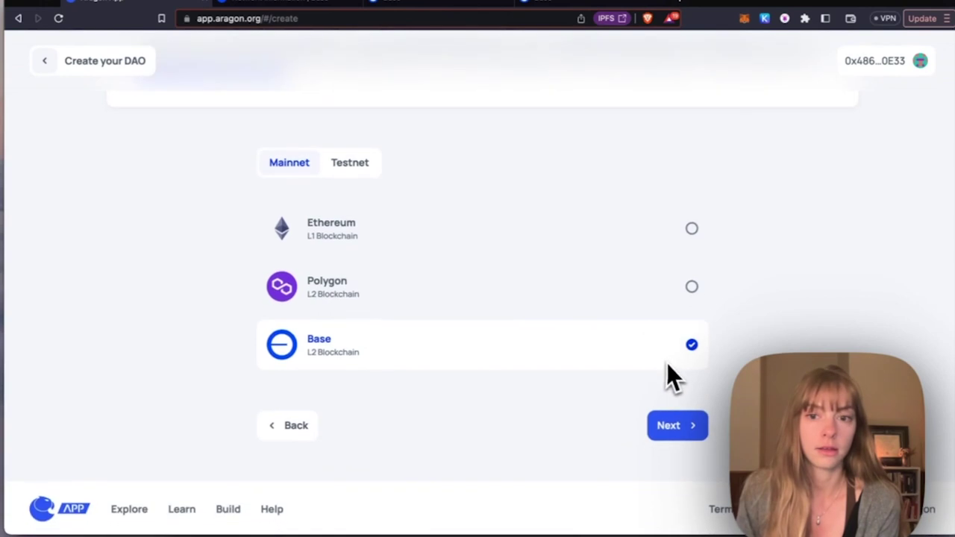
click(677, 425)
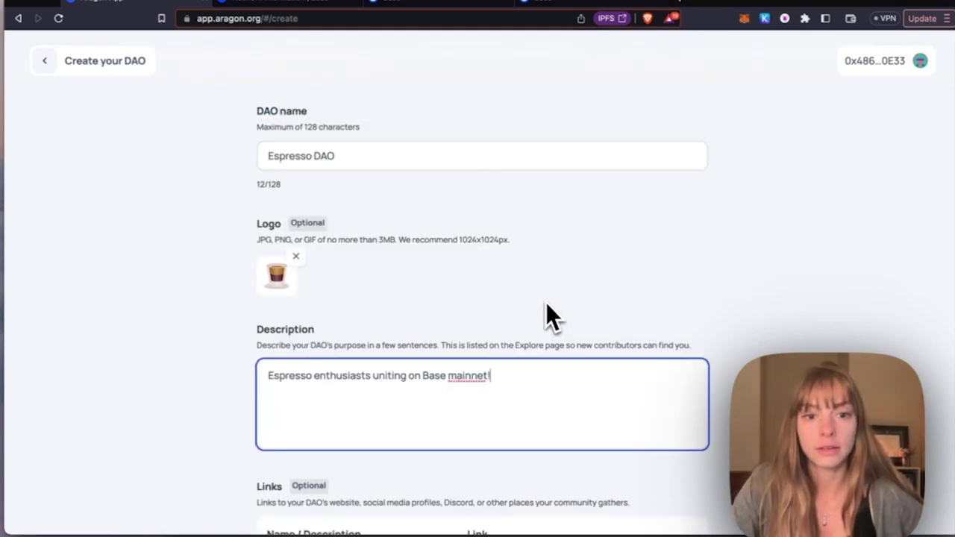
- Finish the DAO details and continue to the membership step
scroll(546, 302, down, 5)
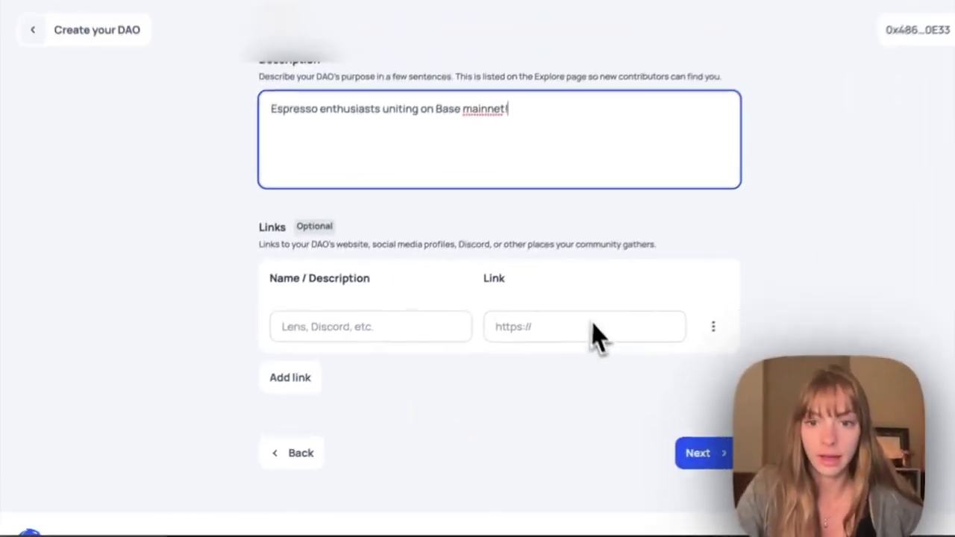
scroll(596, 339, down, 1)
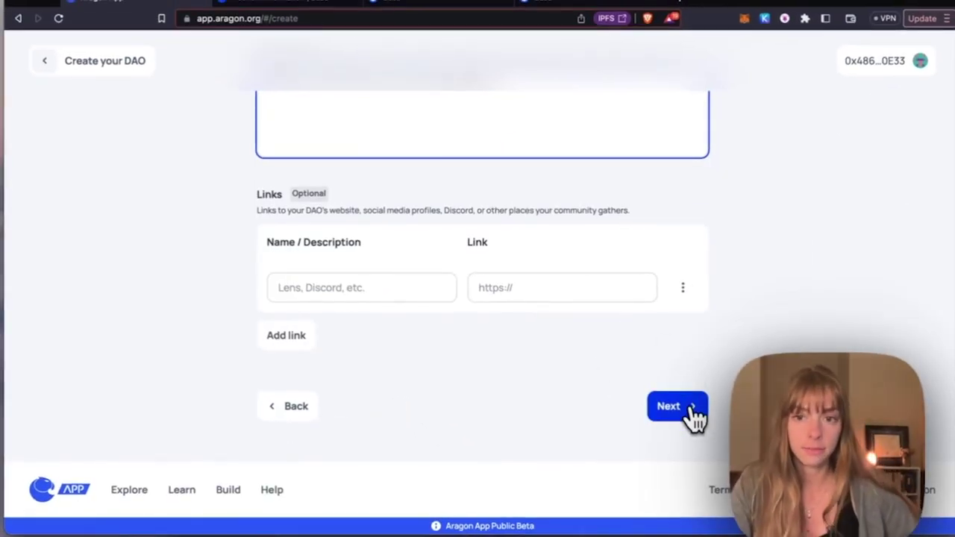
click(672, 407)
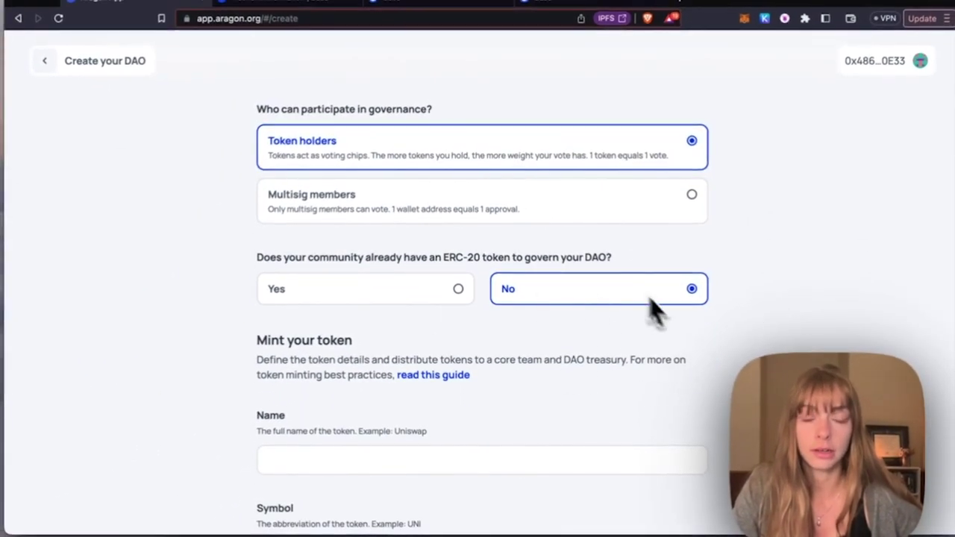
- Choose Token holders membership with a new token named Espresso Token (ESPT)
scroll(610, 340, down, 3)
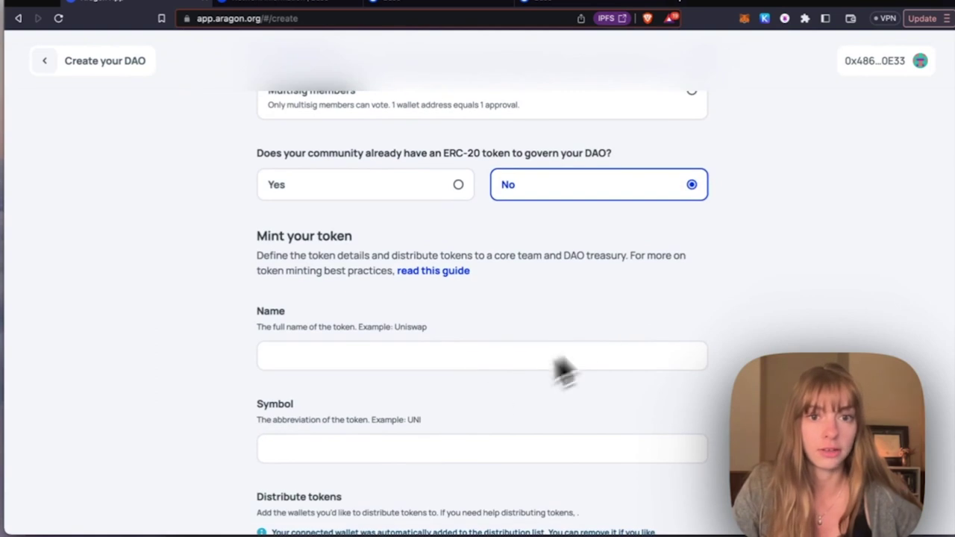
click(454, 357)
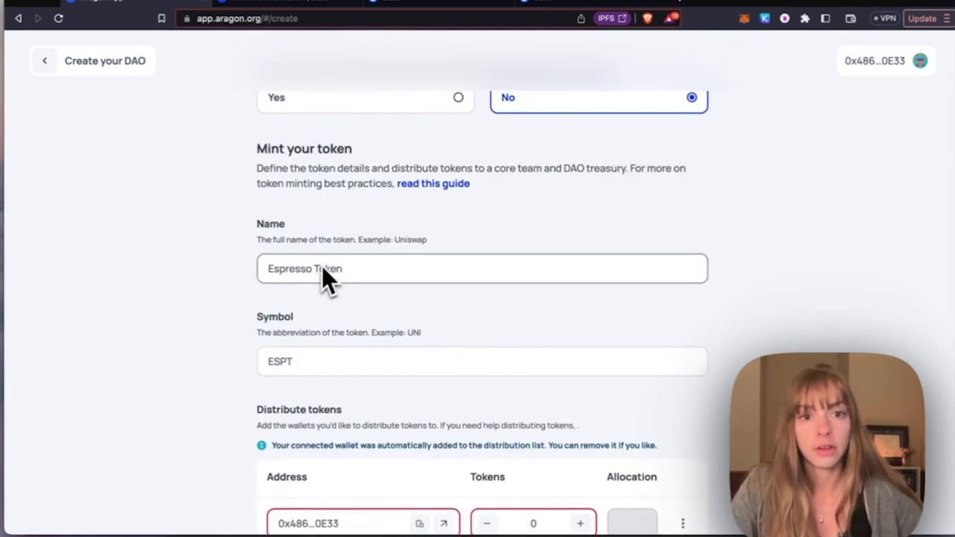
scroll(297, 324, down, 1)
scroll(355, 331, down, 2)
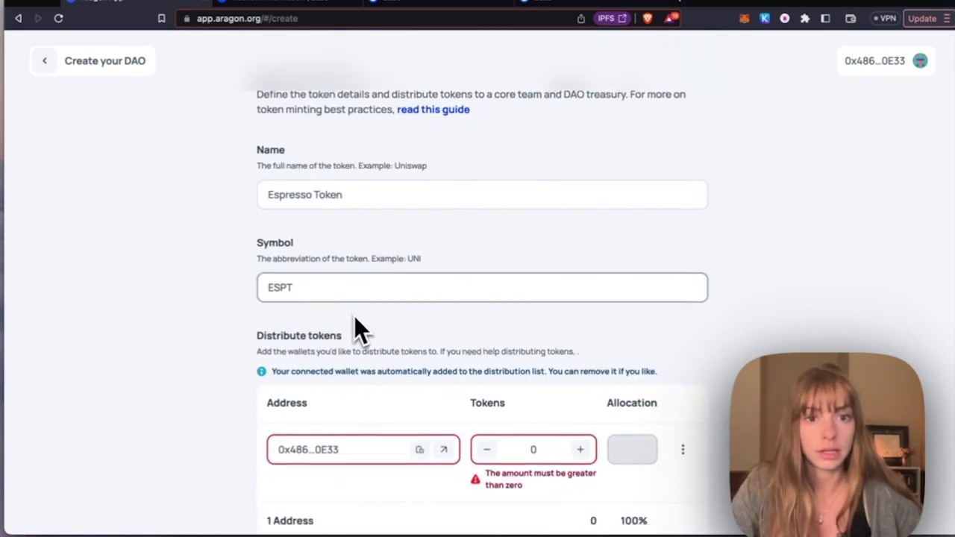
- Give the connected wallet 4 tokens and add an empty second wallet row
click(580, 354)
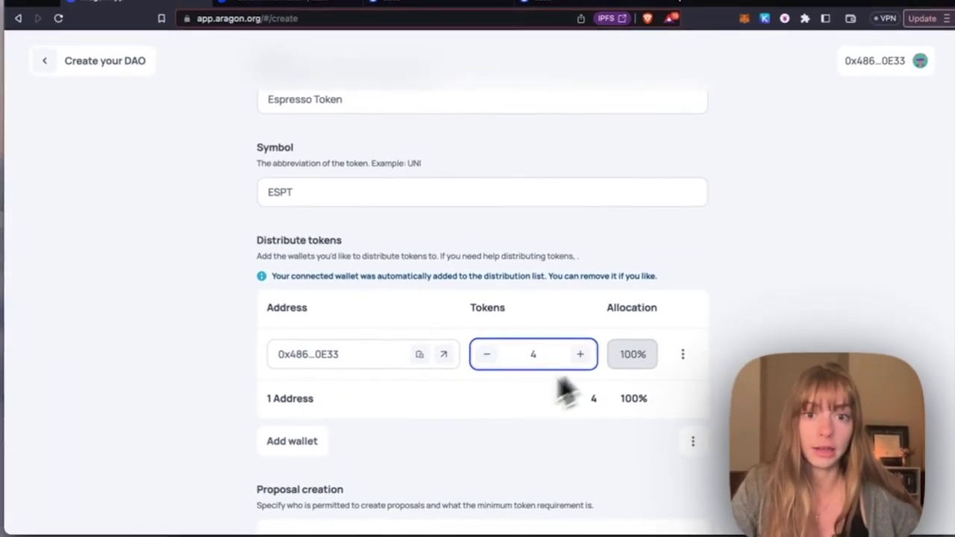
scroll(565, 390, down, 3)
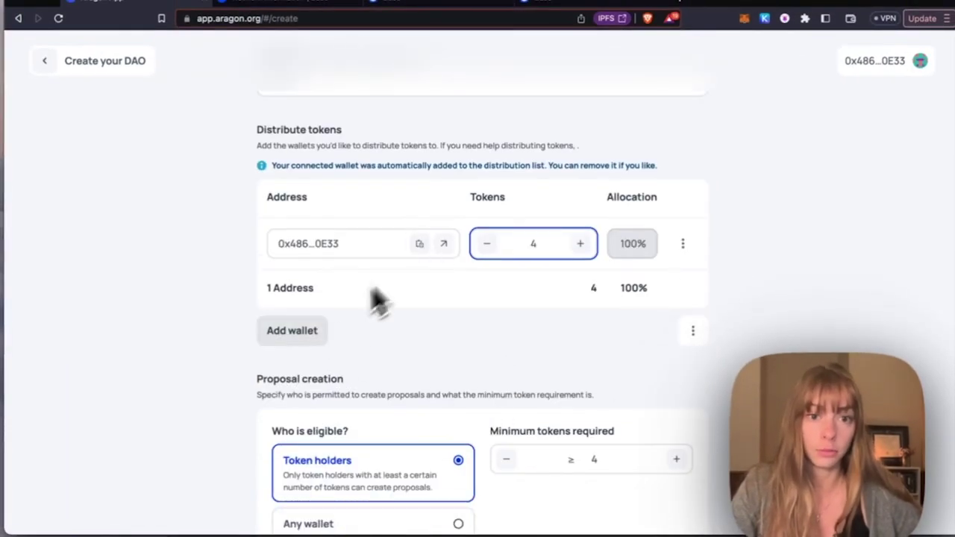
click(298, 334)
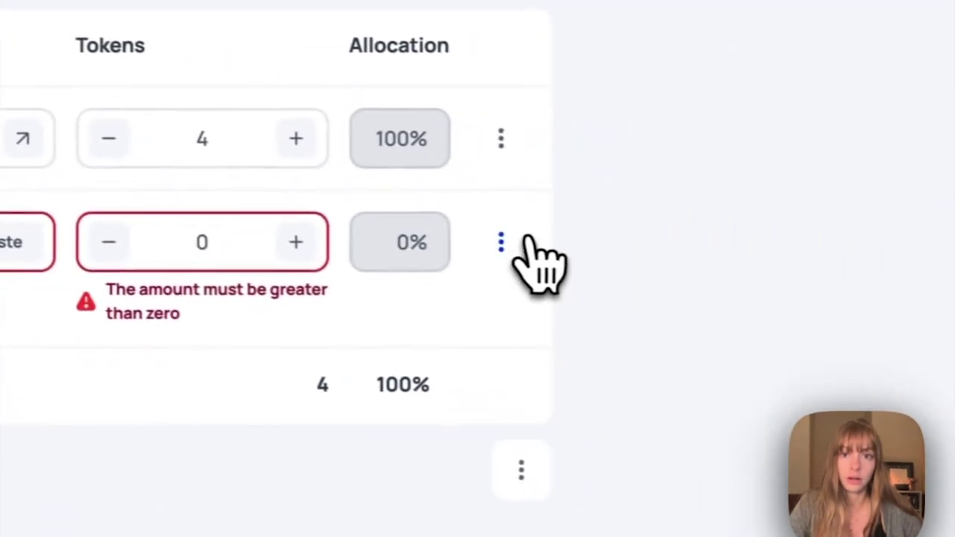
click(501, 243)
- Delete the empty wallet row and limit proposal creation to holders of at least 1 token
click(588, 323)
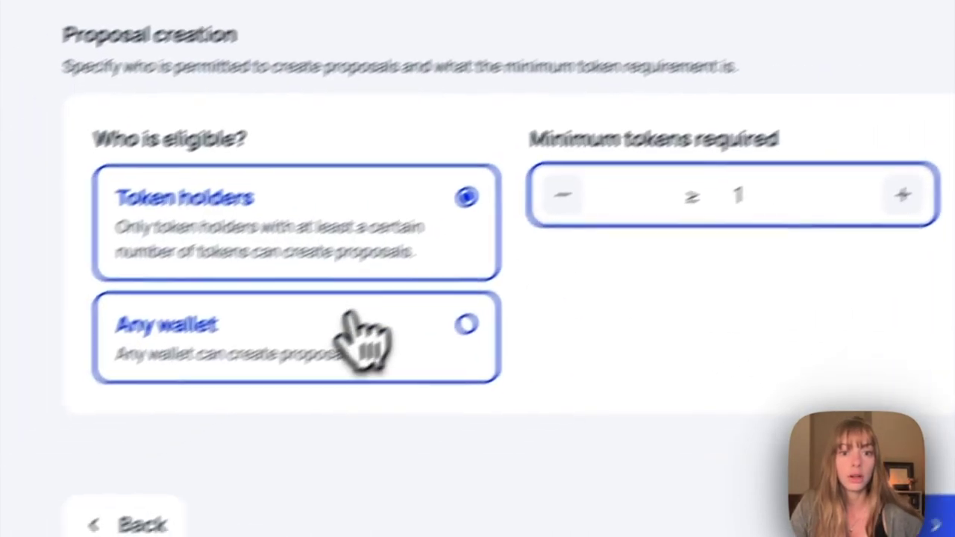
click(264, 407)
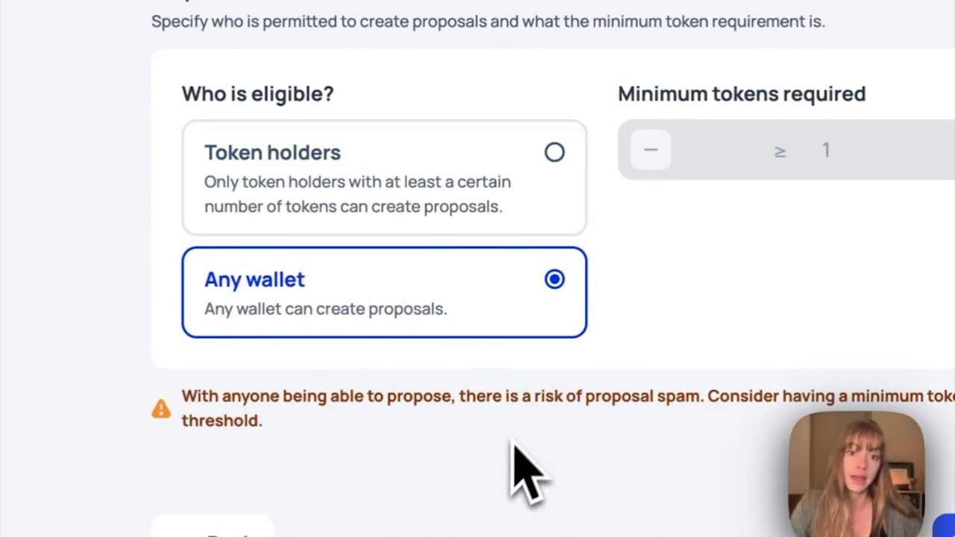
click(388, 222)
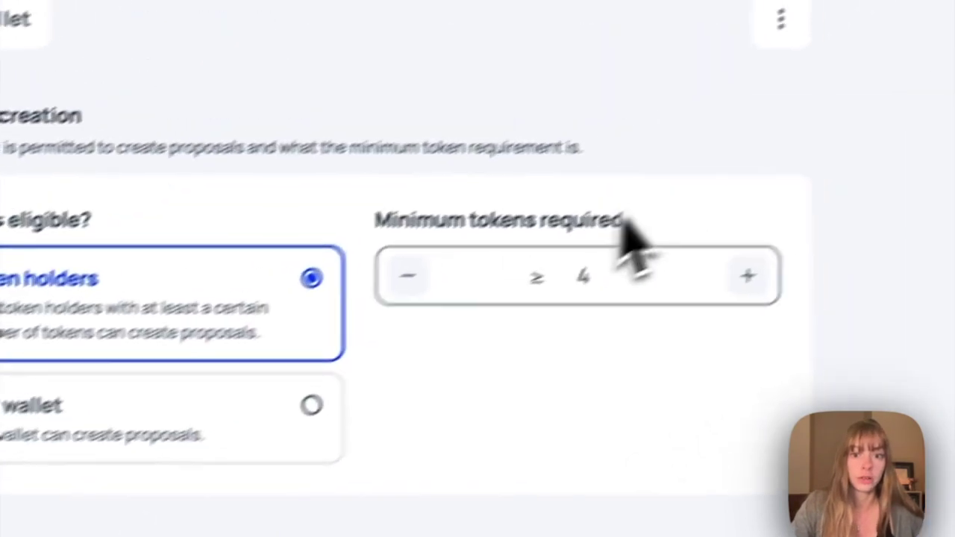
click(650, 150)
click(650, 150)
click(485, 310)
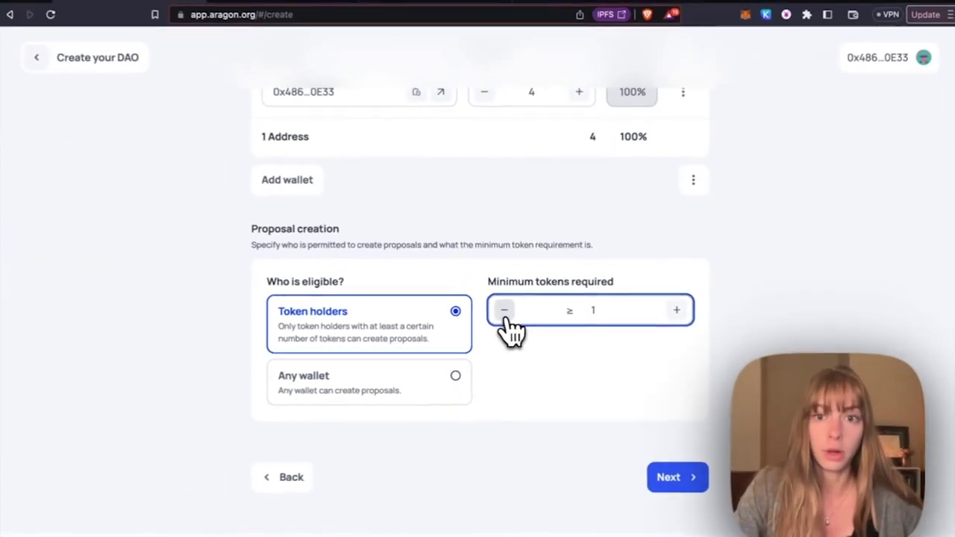
scroll(544, 296, down, 2)
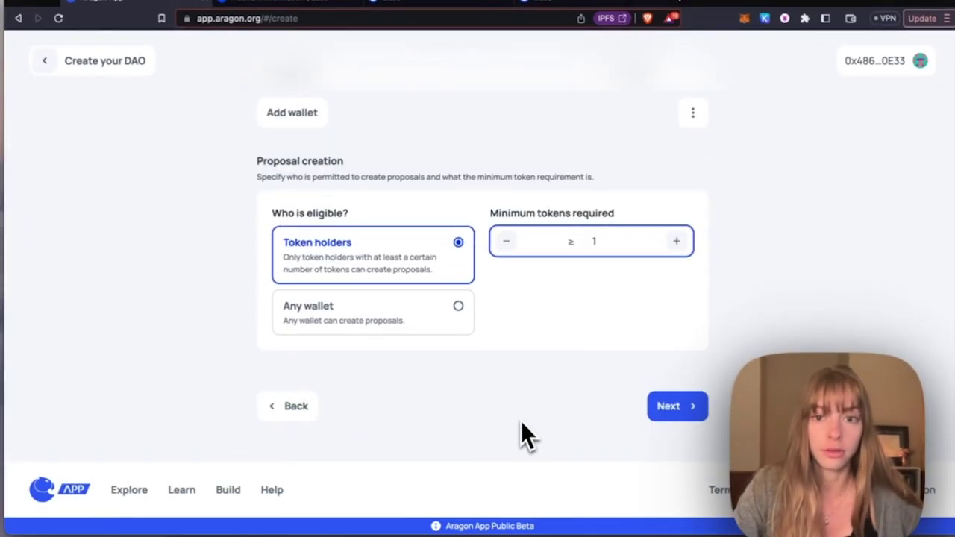
click(681, 415)
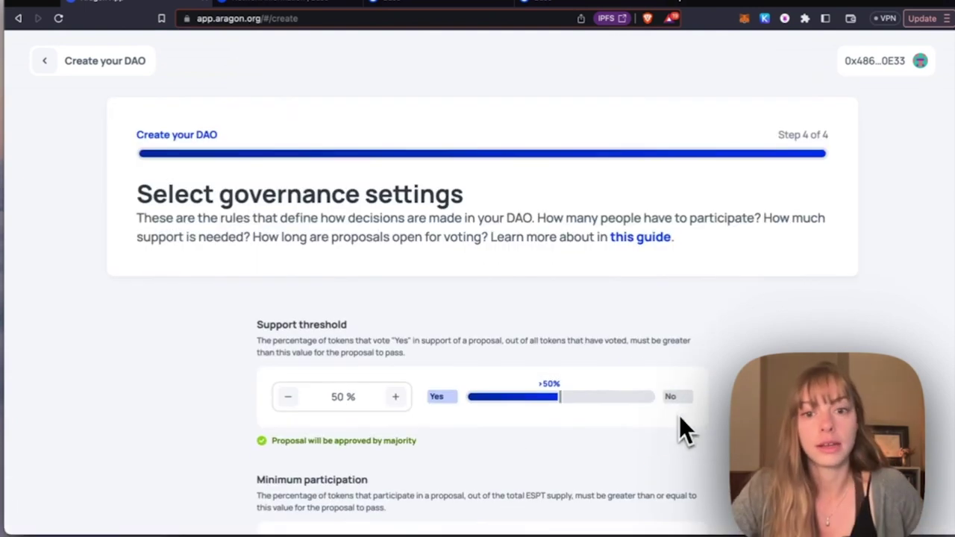
scroll(716, 344, down, 2)
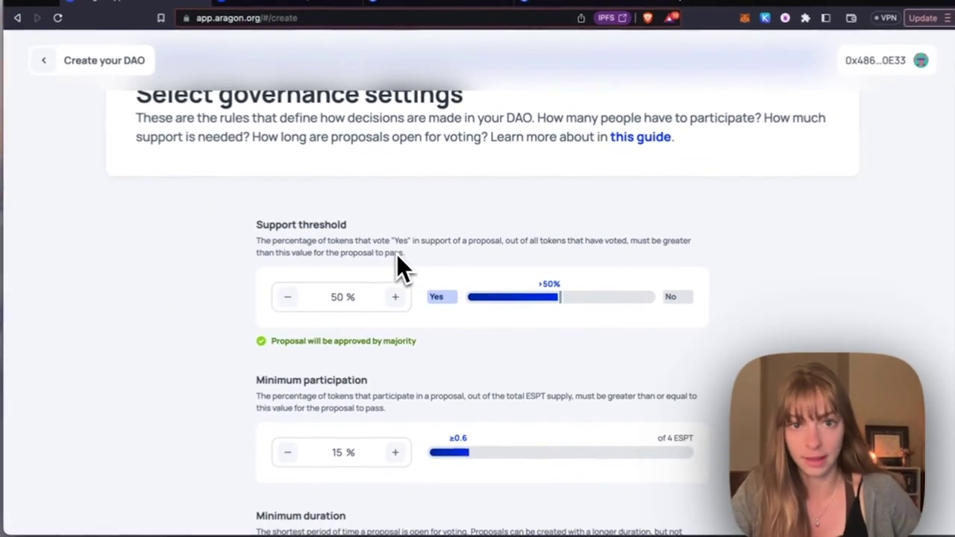
scroll(399, 261, down, 2)
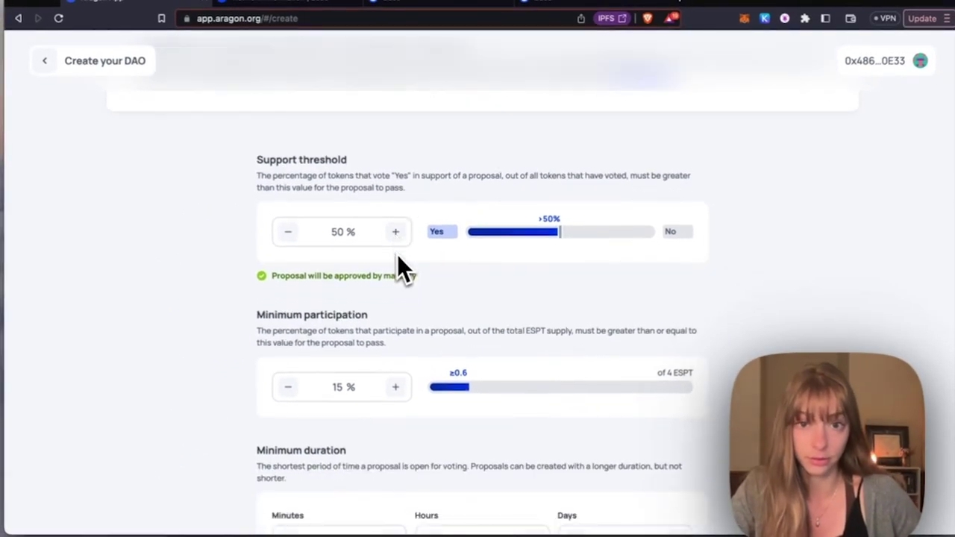
scroll(589, 268, down, 1)
scroll(588, 291, down, 2)
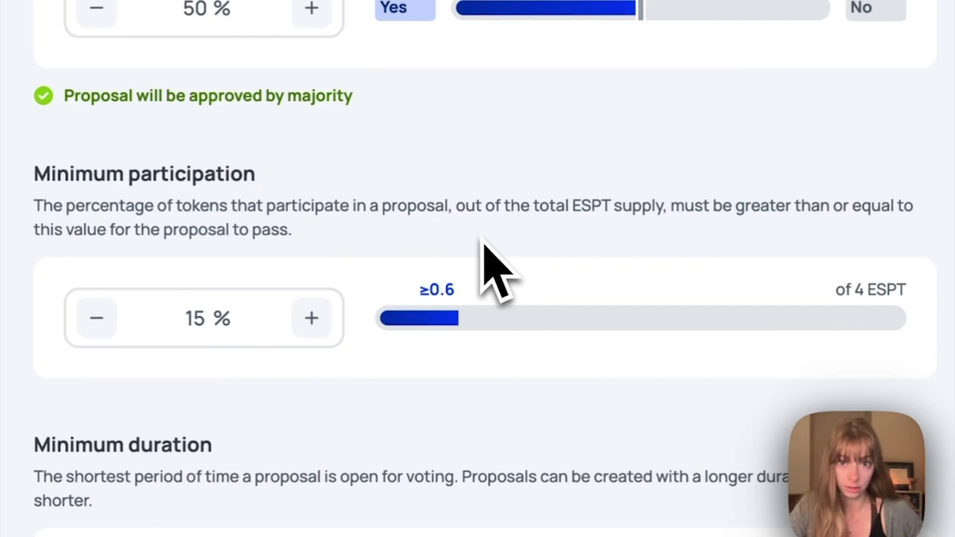
scroll(484, 246, down, 1)
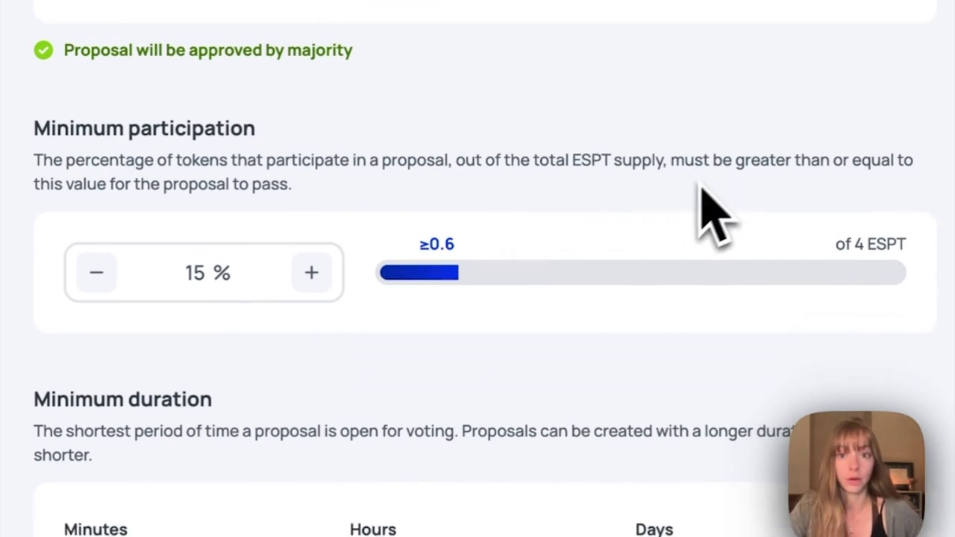
scroll(691, 195, up, 1)
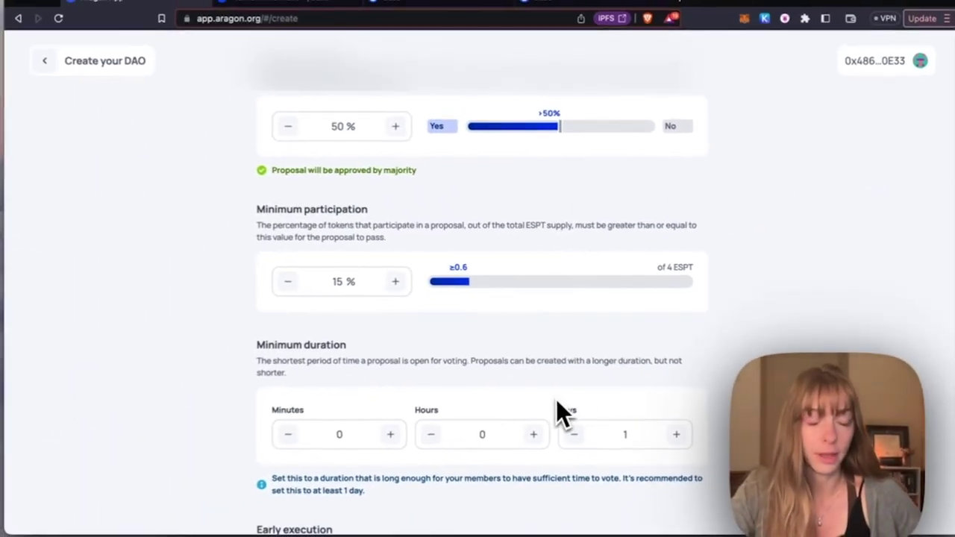
scroll(555, 400, down, 1)
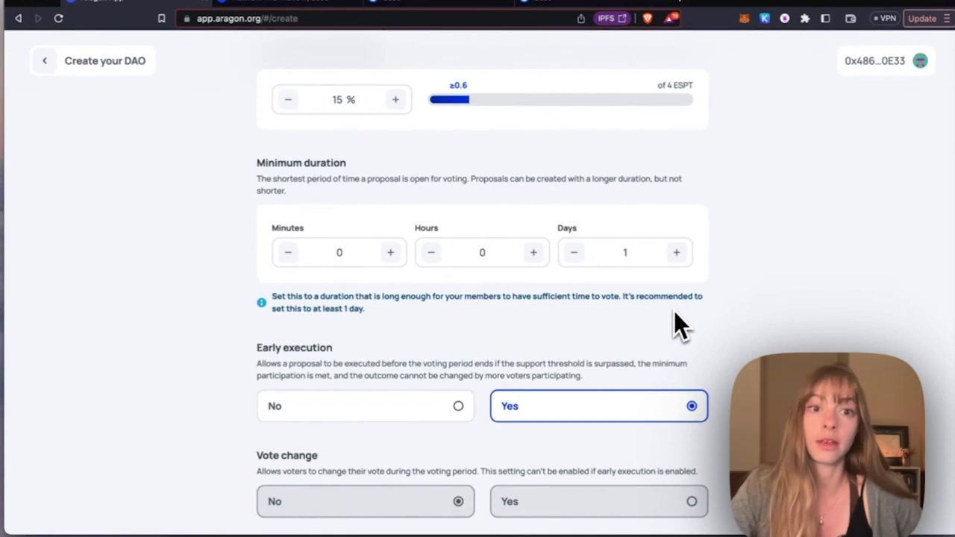
- Toggle early execution off and back on, leave vote change off, and proceed to review
scroll(663, 299, down, 1)
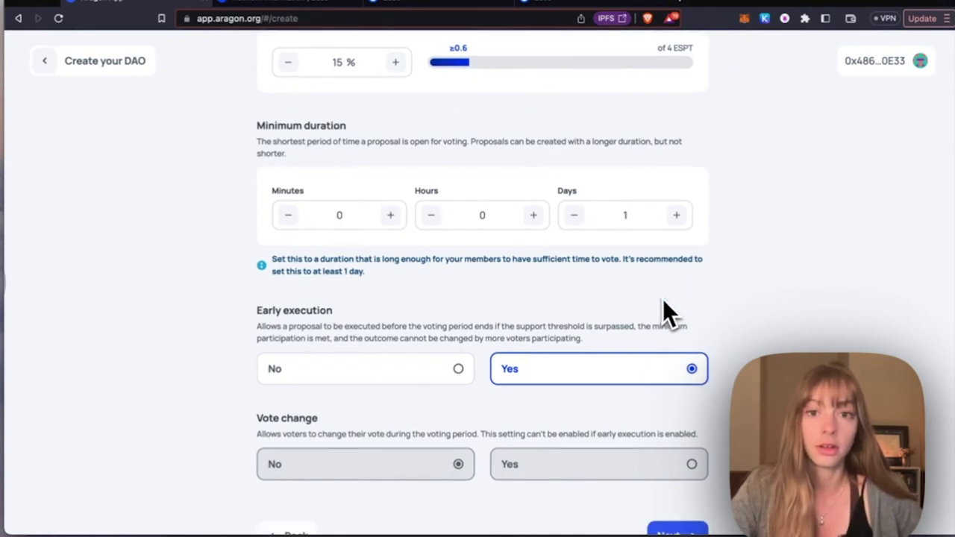
scroll(602, 305, down, 3)
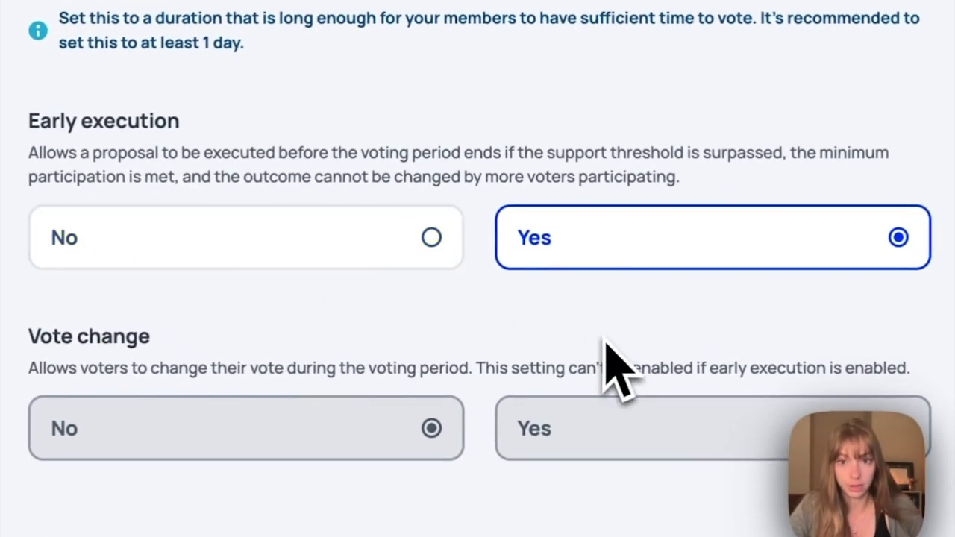
scroll(612, 366, up, 10)
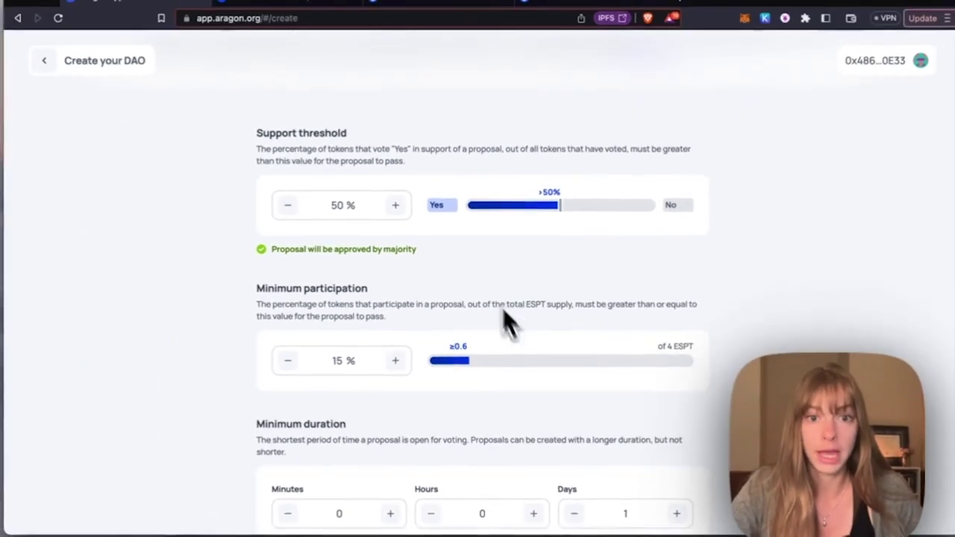
scroll(507, 322, down, 5)
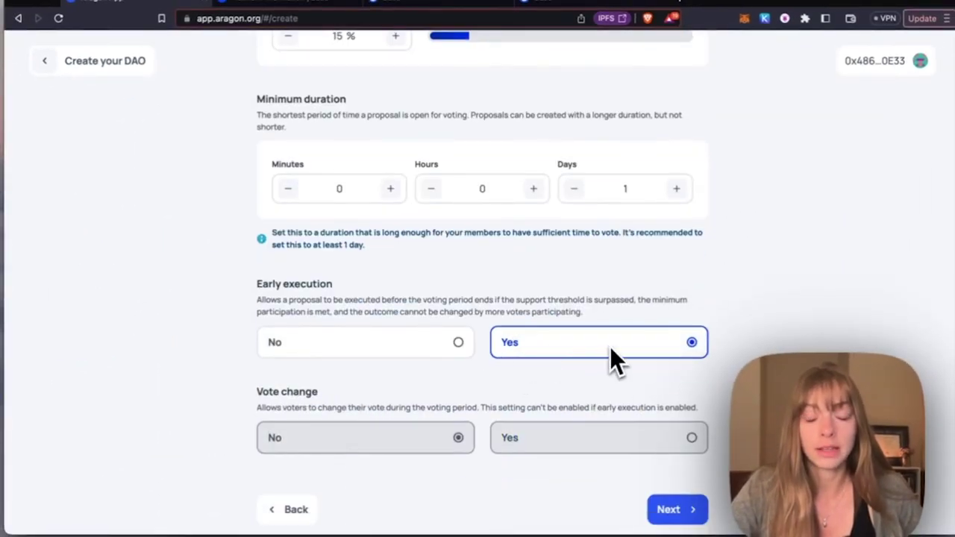
click(468, 351)
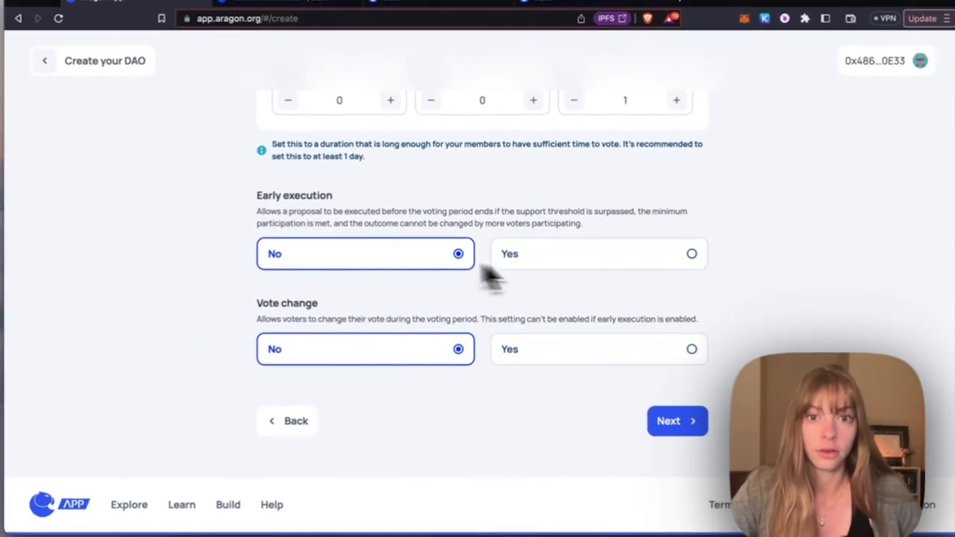
click(567, 265)
scroll(426, 316, down, 1)
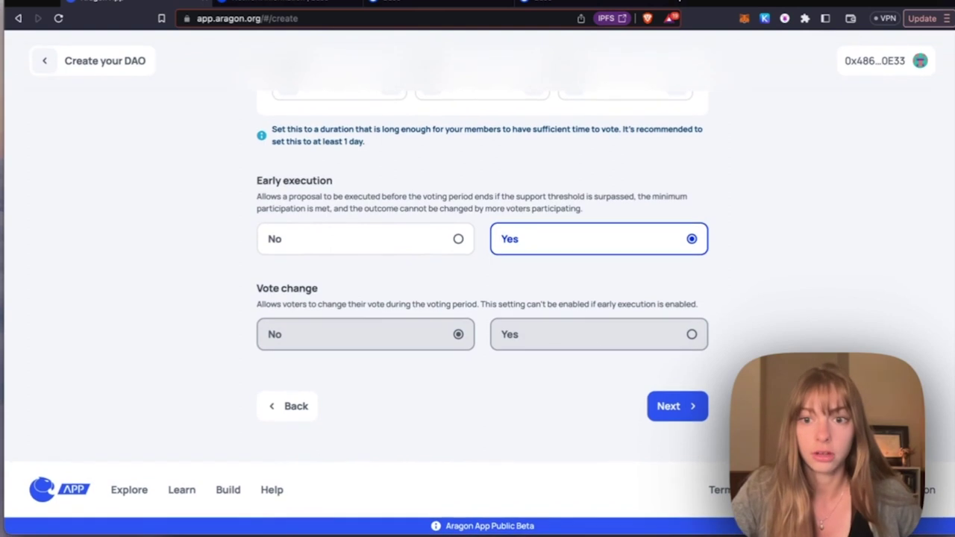
click(697, 418)
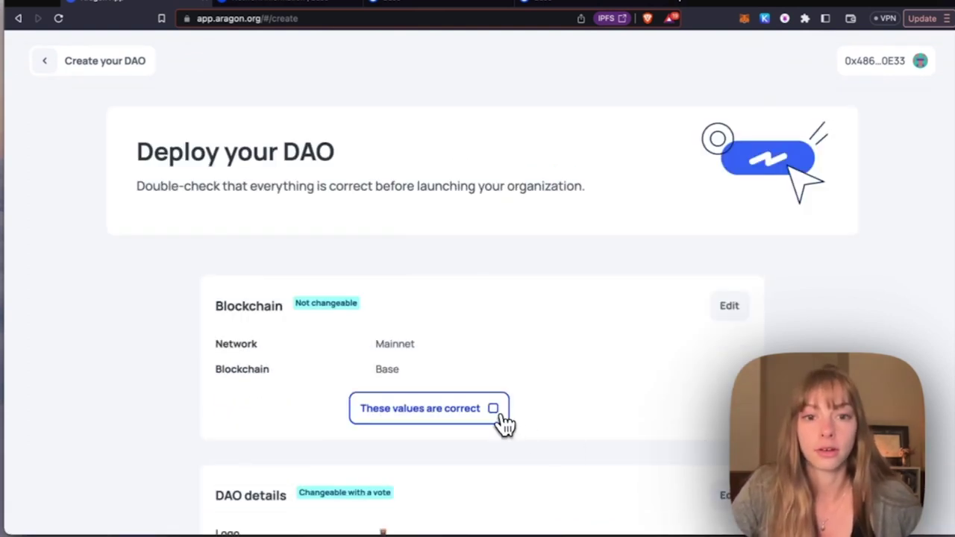
- Mark the Voters settings on the review page as correct
scroll(506, 427, down, 3)
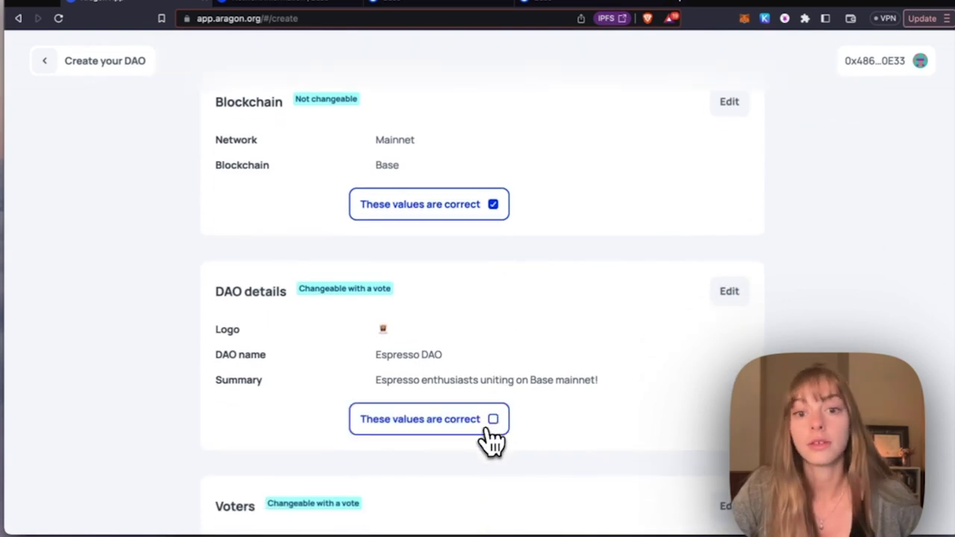
scroll(490, 442, down, 2)
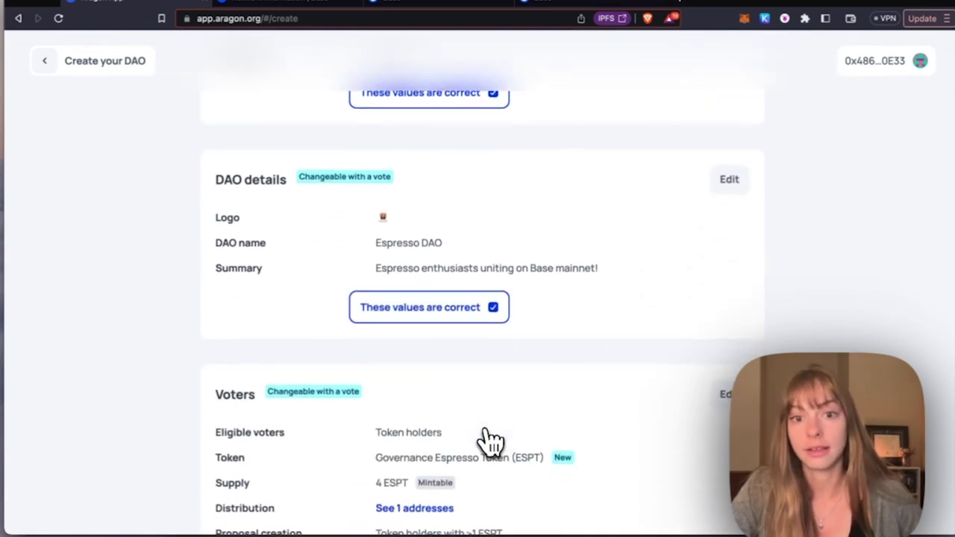
scroll(490, 442, down, 1)
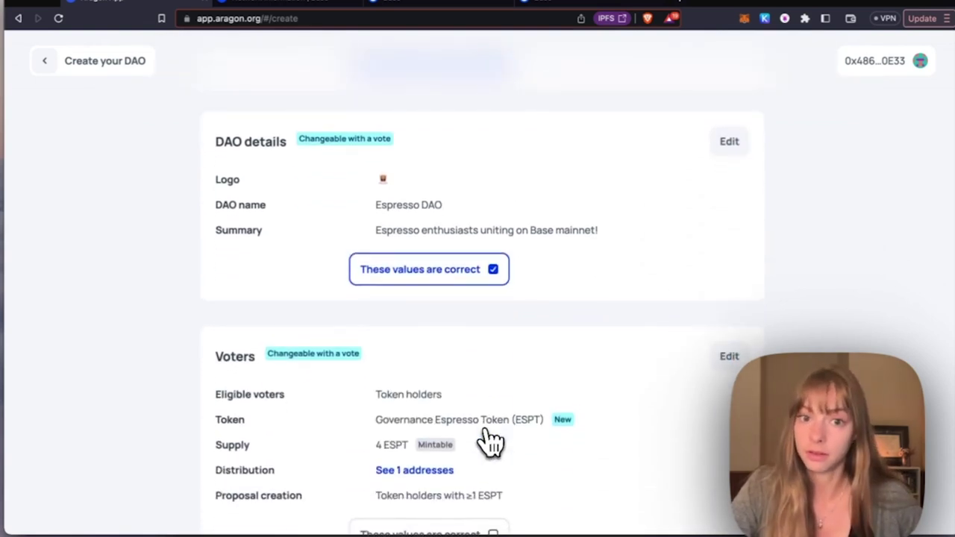
scroll(490, 442, down, 3)
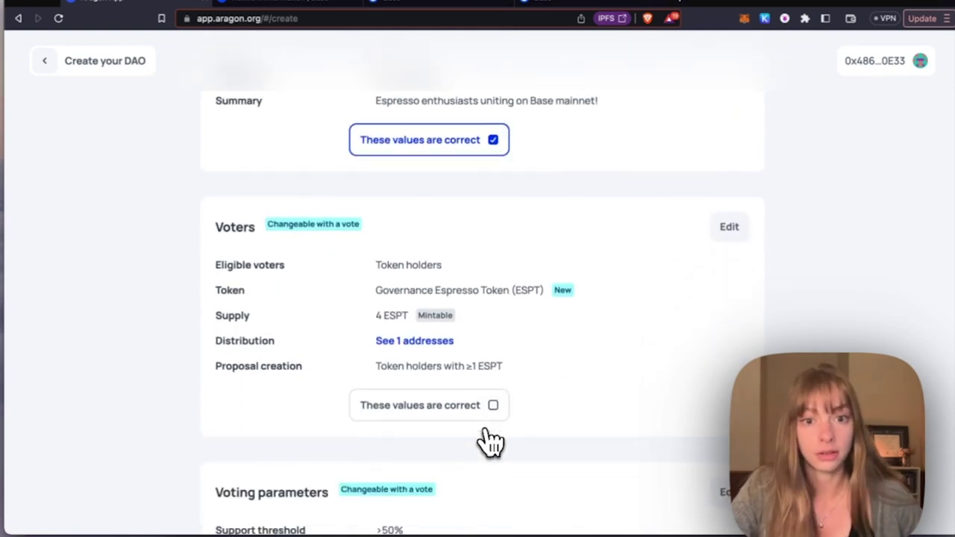
click(481, 409)
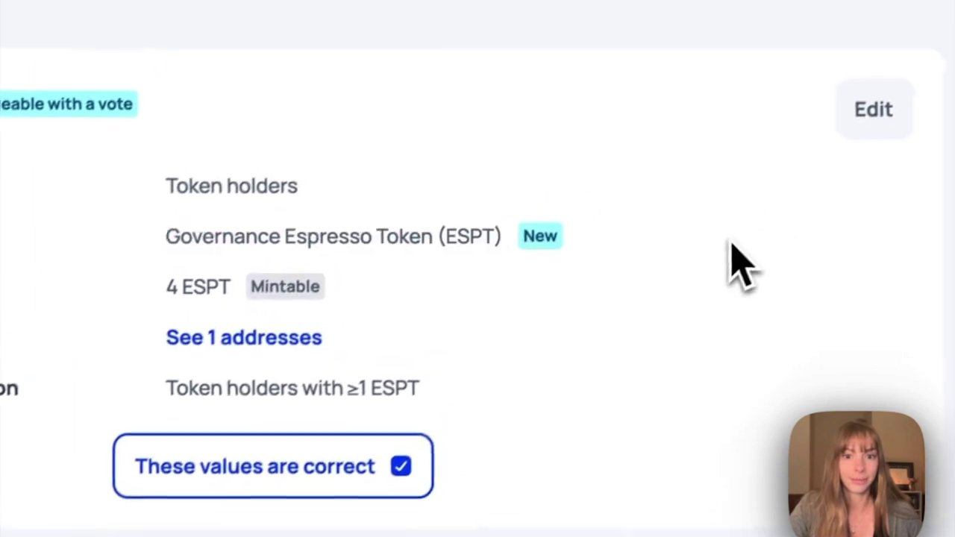
- Mark the voting parameters as correct and start deploying the DAO
scroll(324, 379, down, 5)
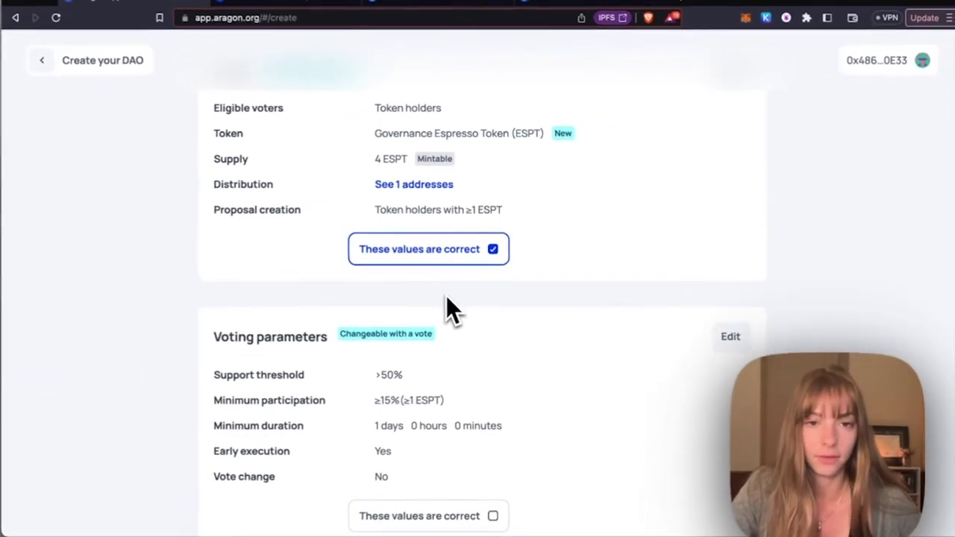
scroll(446, 309, down, 2)
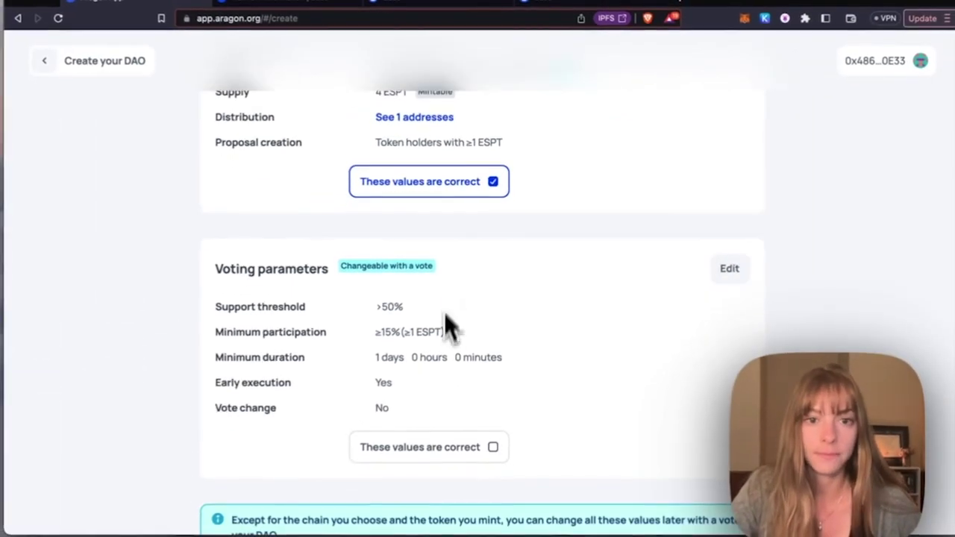
scroll(447, 326, down, 2)
click(472, 339)
scroll(477, 355, down, 2)
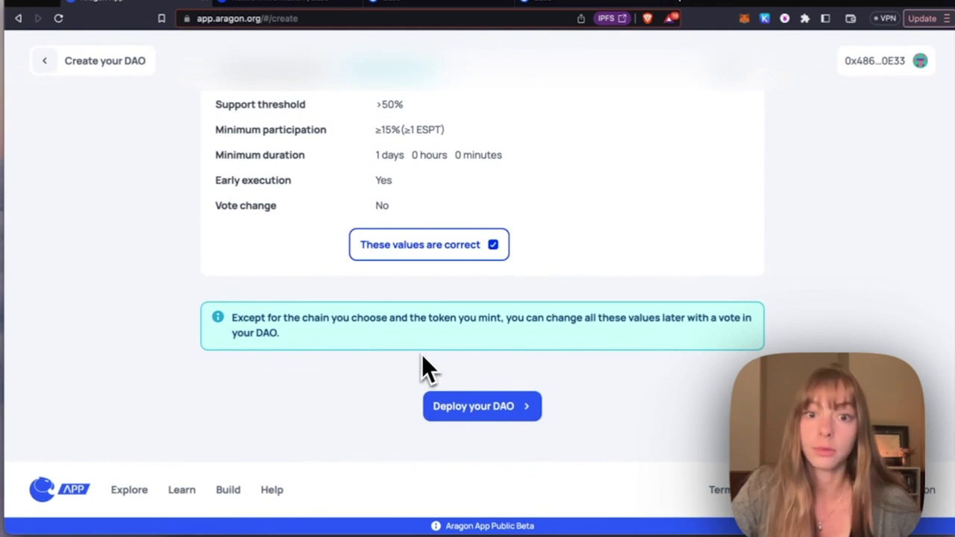
click(468, 397)
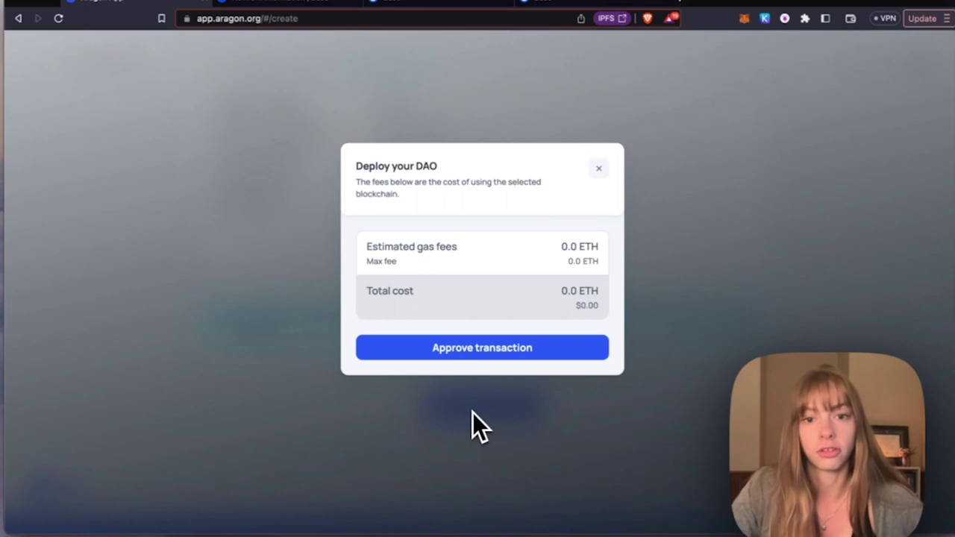
- Approve the Espresso DAO deployment transaction and launch its dashboard once executed
click(484, 348)
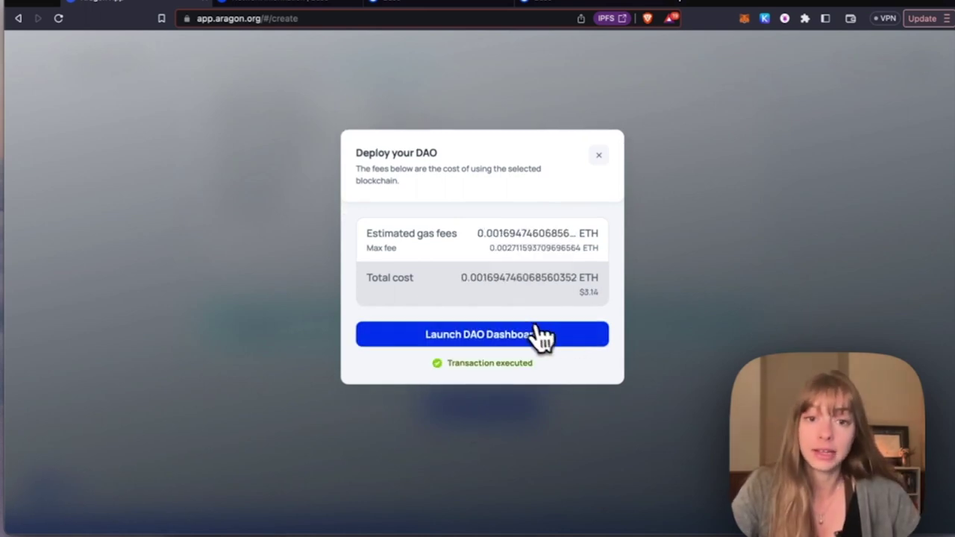
click(475, 344)
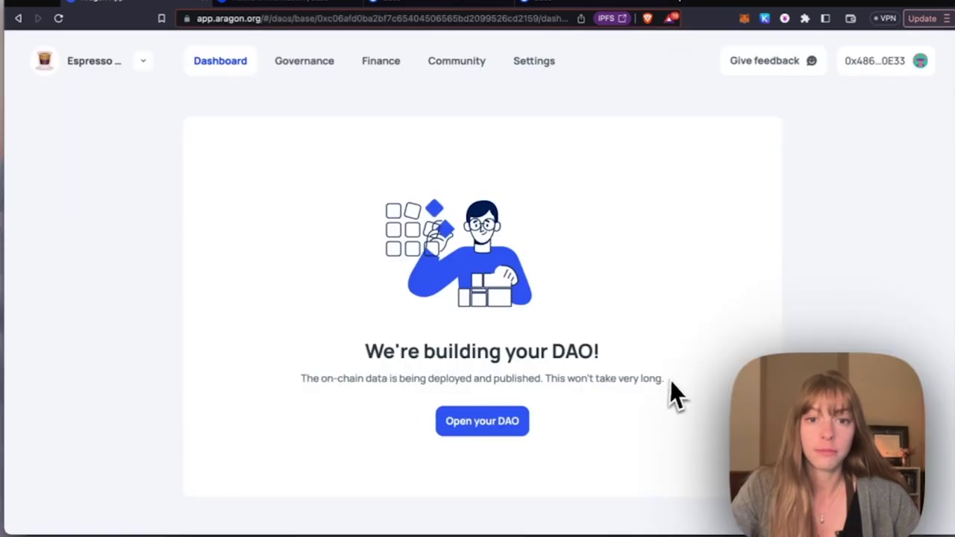
- Open the finished Espresso DAO and view its Governance page, which has no proposals yet
click(478, 422)
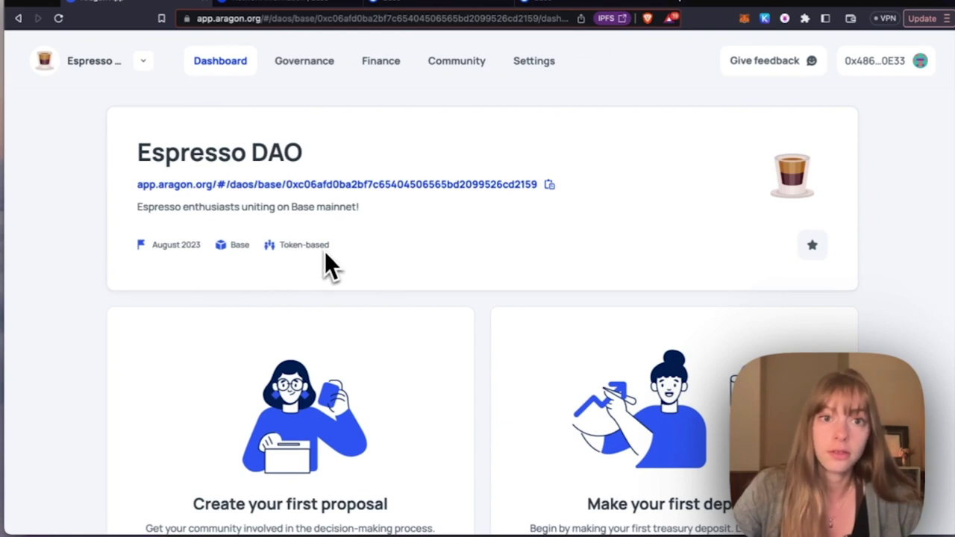
click(321, 74)
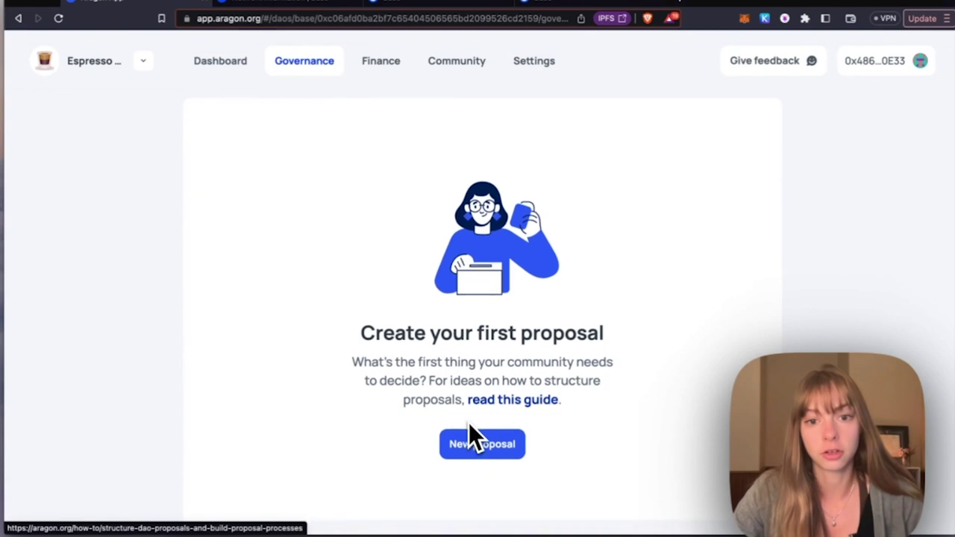
click(391, 66)
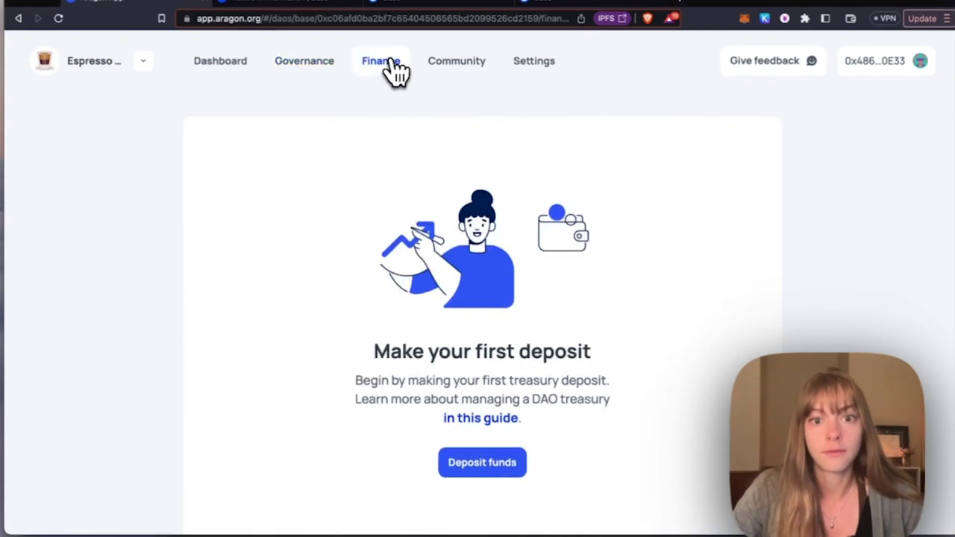
click(451, 87)
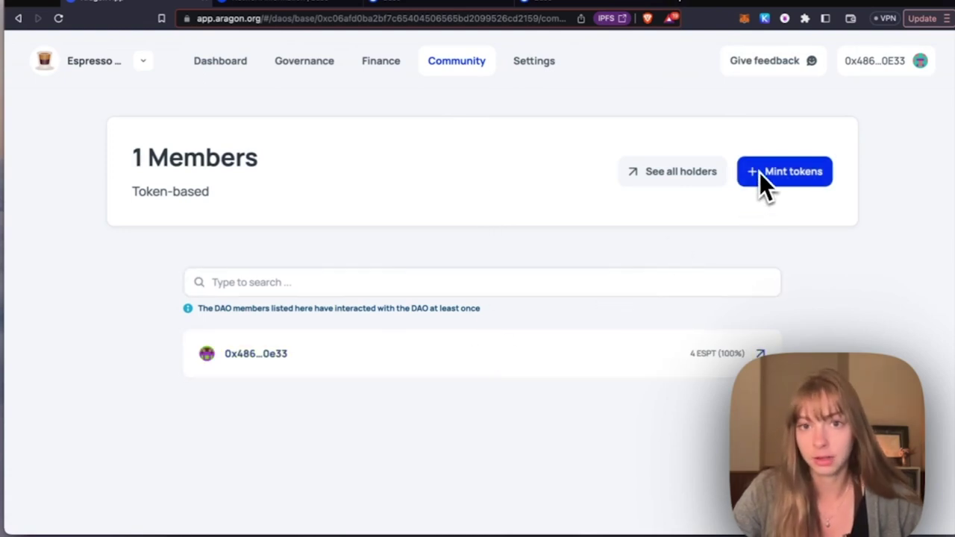
click(218, 88)
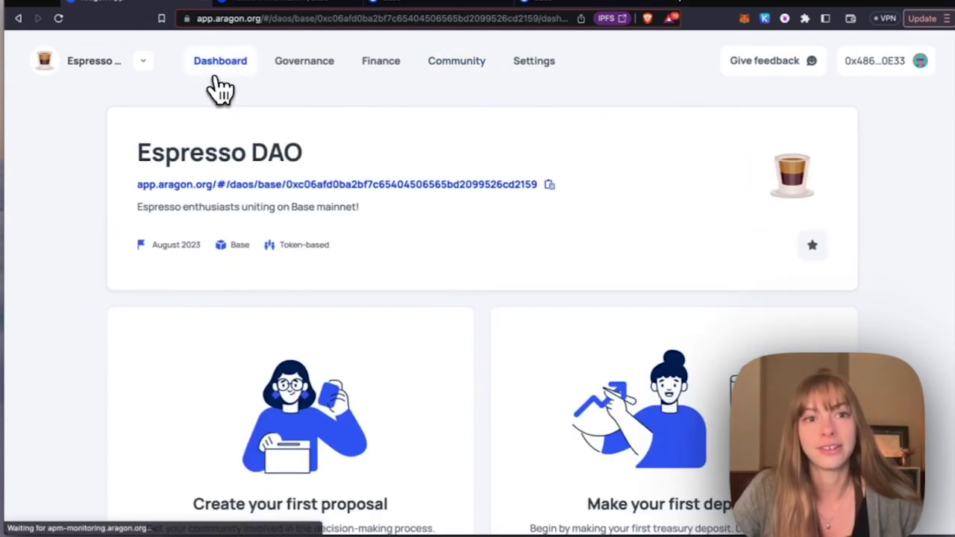